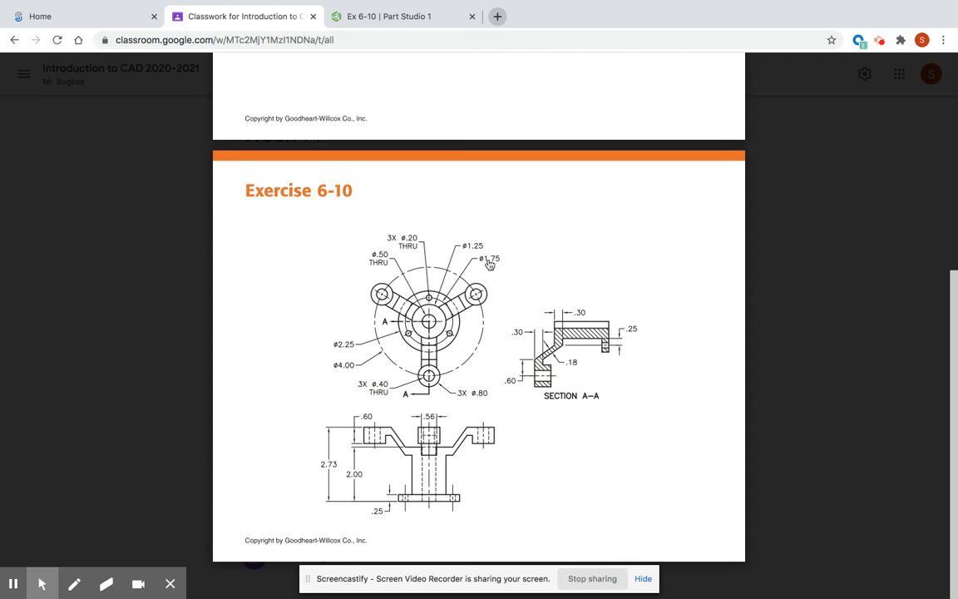
Switch to the Onshape part studio and sketch a construction circle about 1.72 in in diameter centred on the origin.
left_click(414, 25)
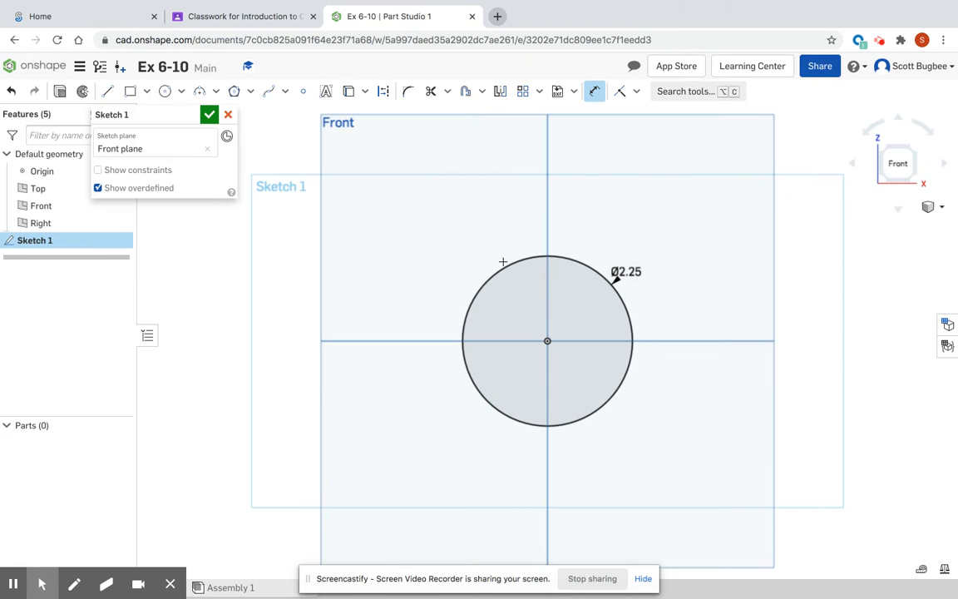
left_click(165, 91)
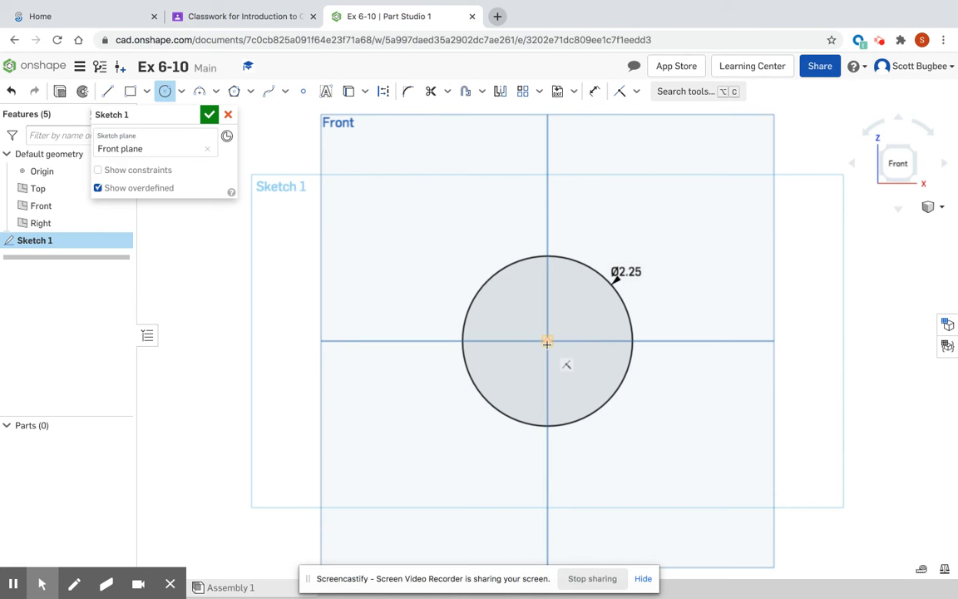
left_click(383, 91)
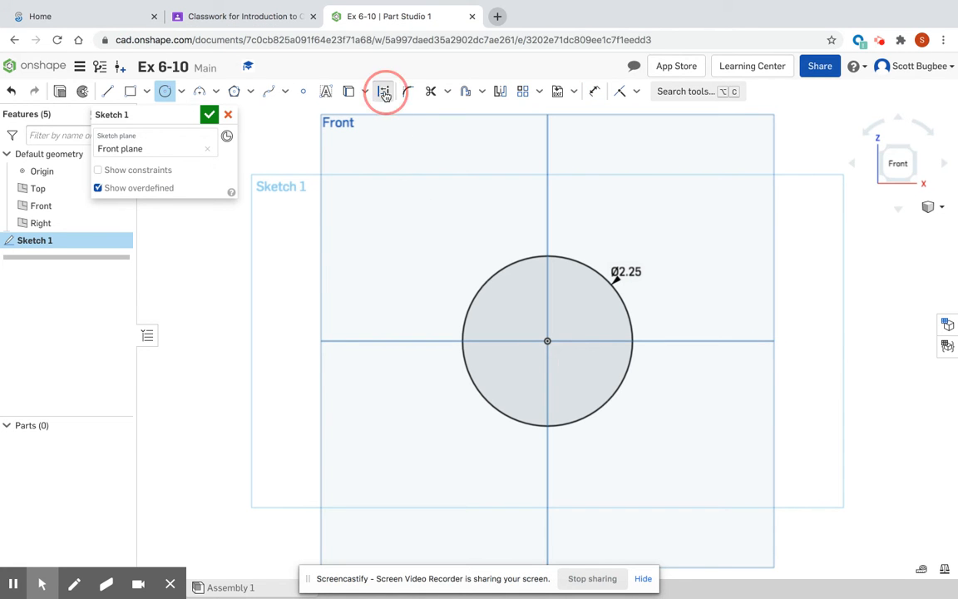
left_click(547, 340)
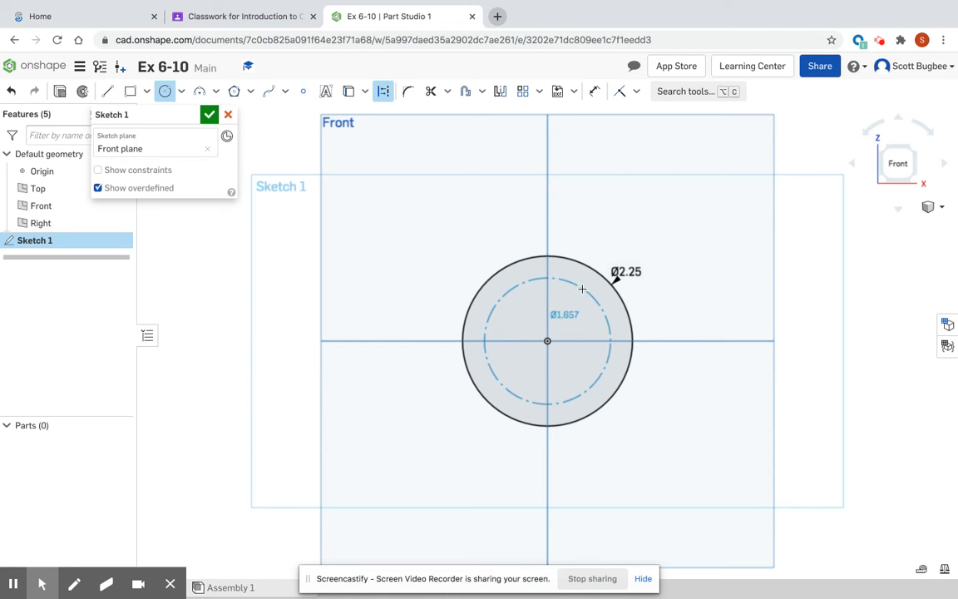
left_click(569, 280)
Dimension the construction circle's diameter to 1.75 in.
left_click(595, 92)
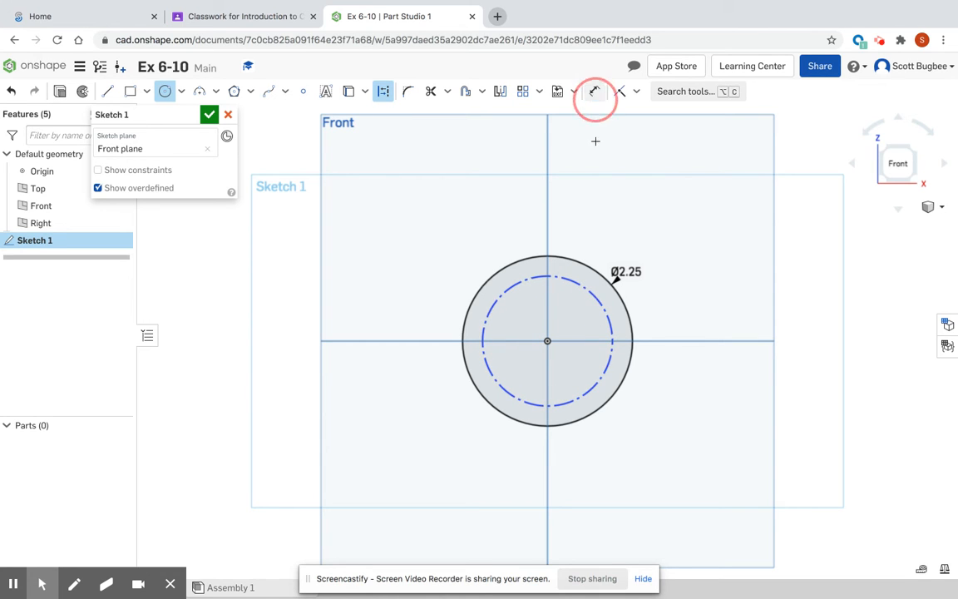
left_click(610, 314)
left_click(687, 297)
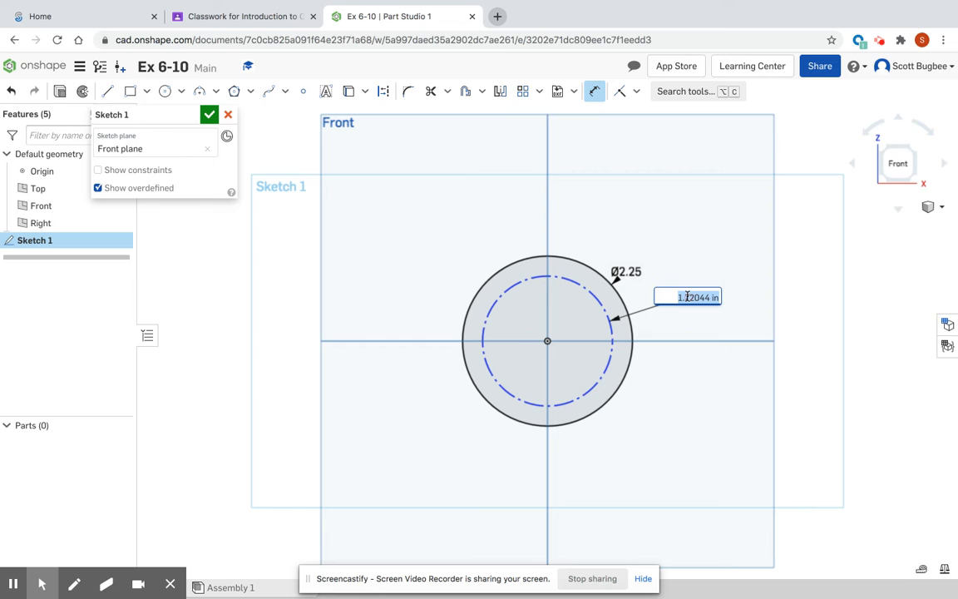
type("1")
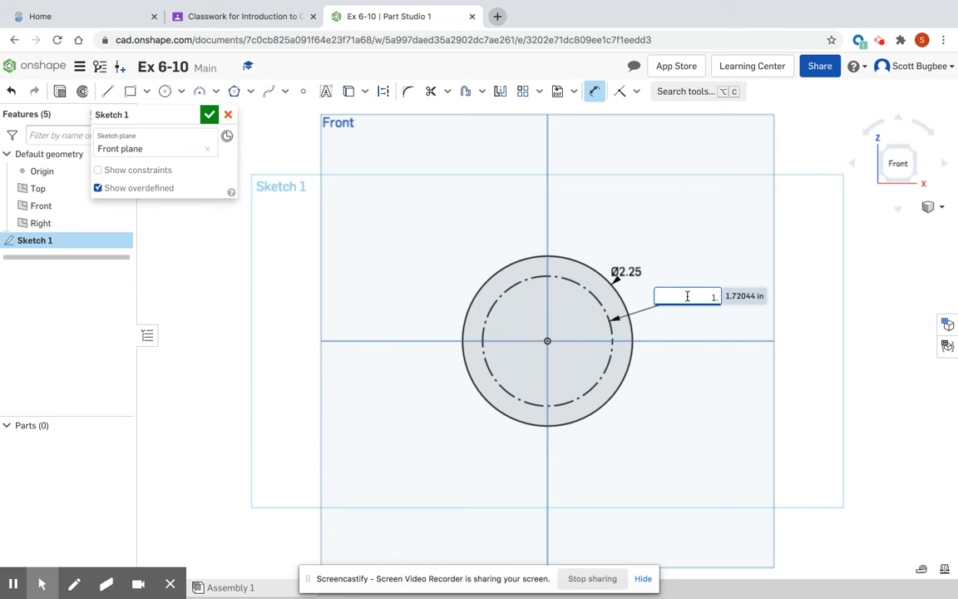
type(".75")
key("Return")
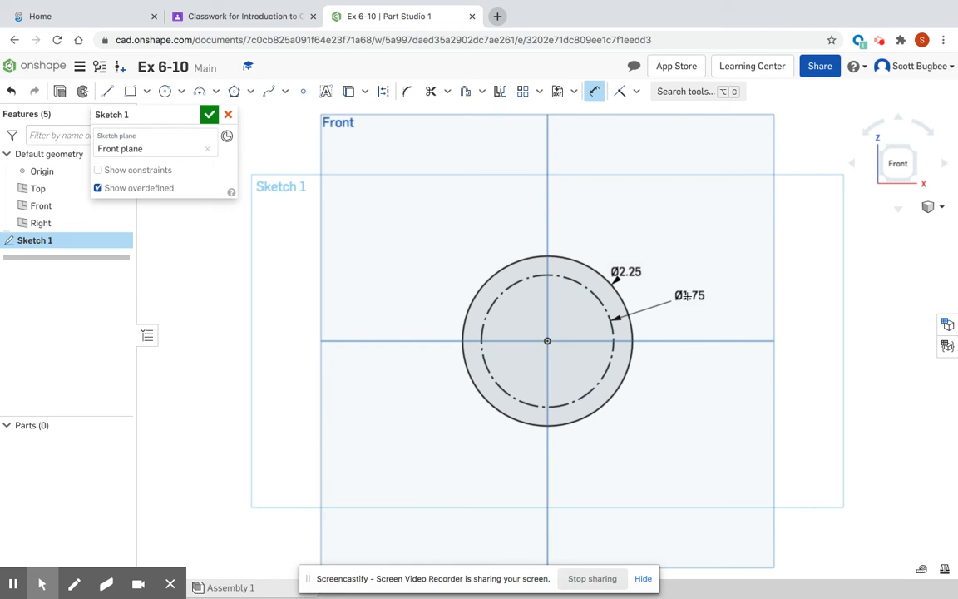
Sketch a small solid-line circle about 0.3 in in diameter, centred on the uppermost point of the construction circle.
left_click(165, 91)
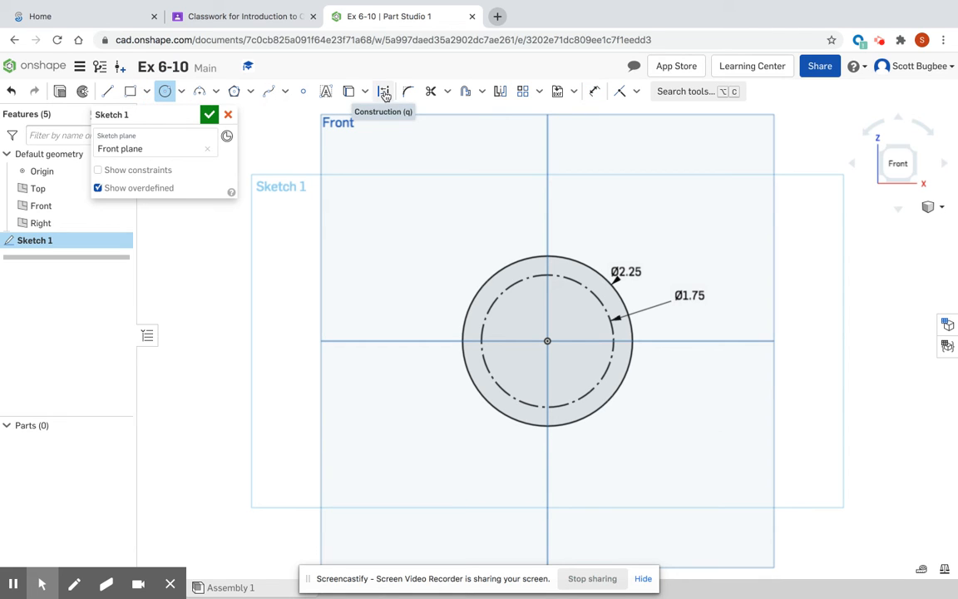
left_click(548, 275)
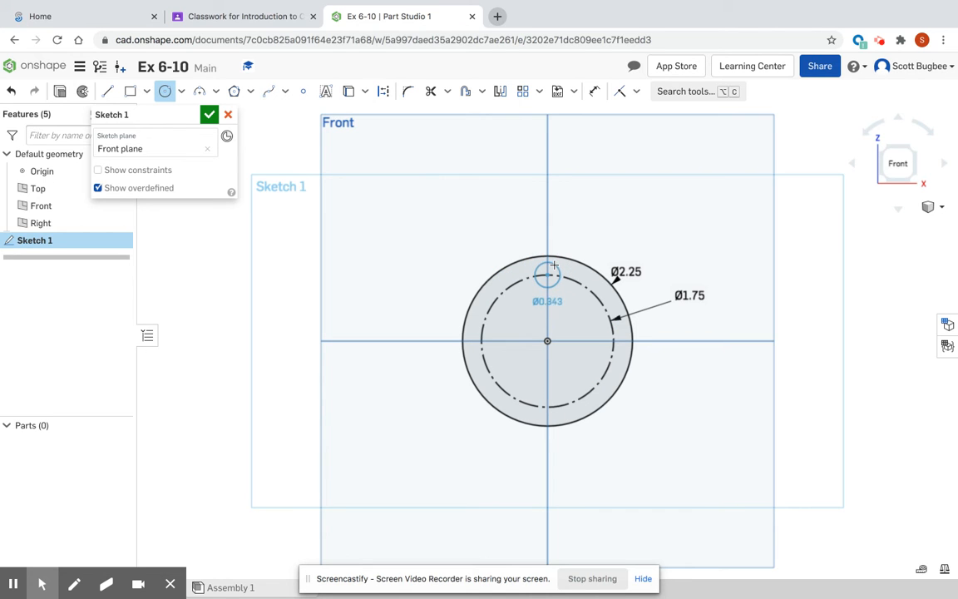
left_click(553, 266)
Check the small hole callout in the Exercise 6-10 drawing and dimension the small circle's diameter to 0.2 in.
left_click(254, 20)
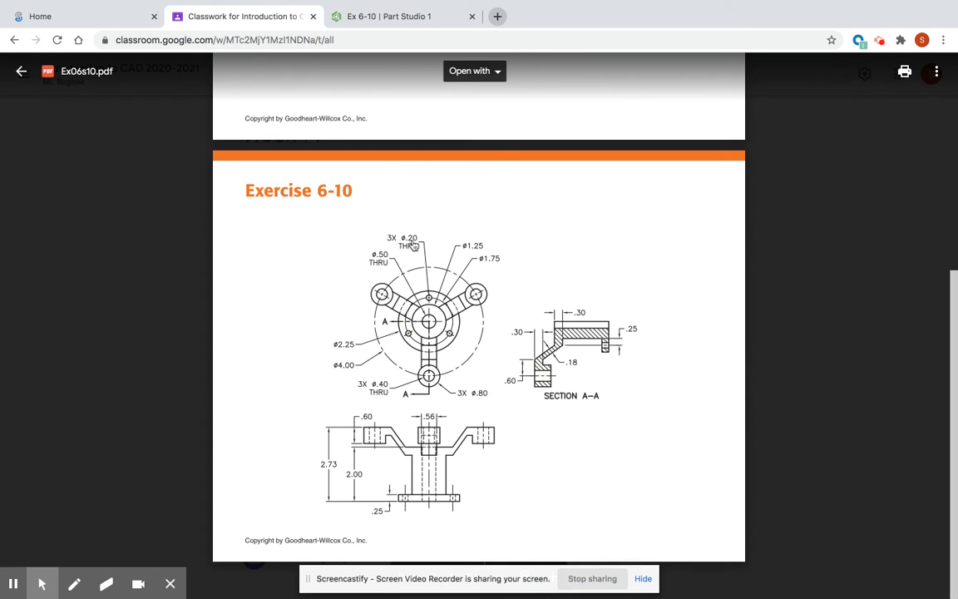
left_click(379, 17)
left_click(594, 90)
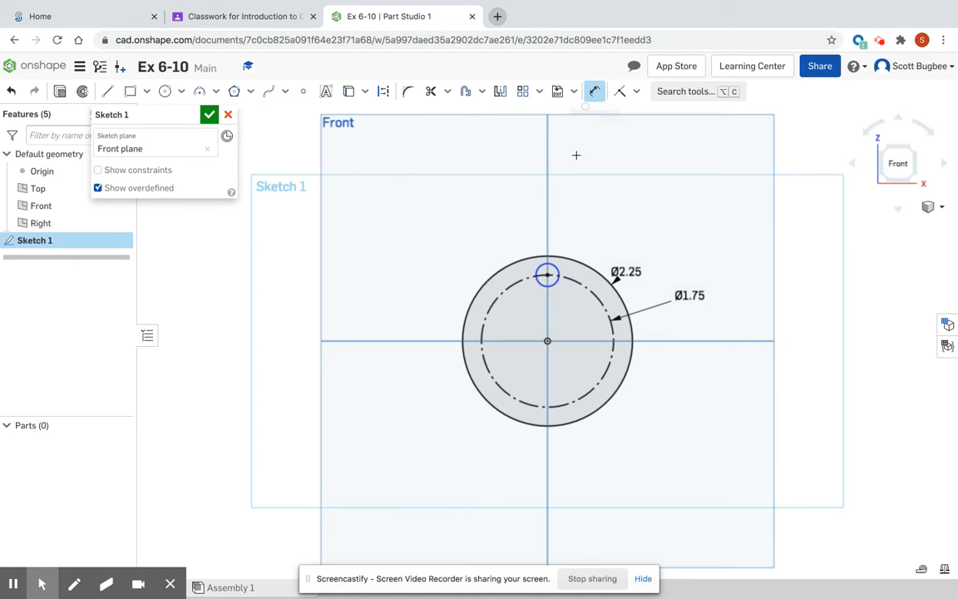
left_click(555, 264)
left_click(593, 214)
key("BackSpace")
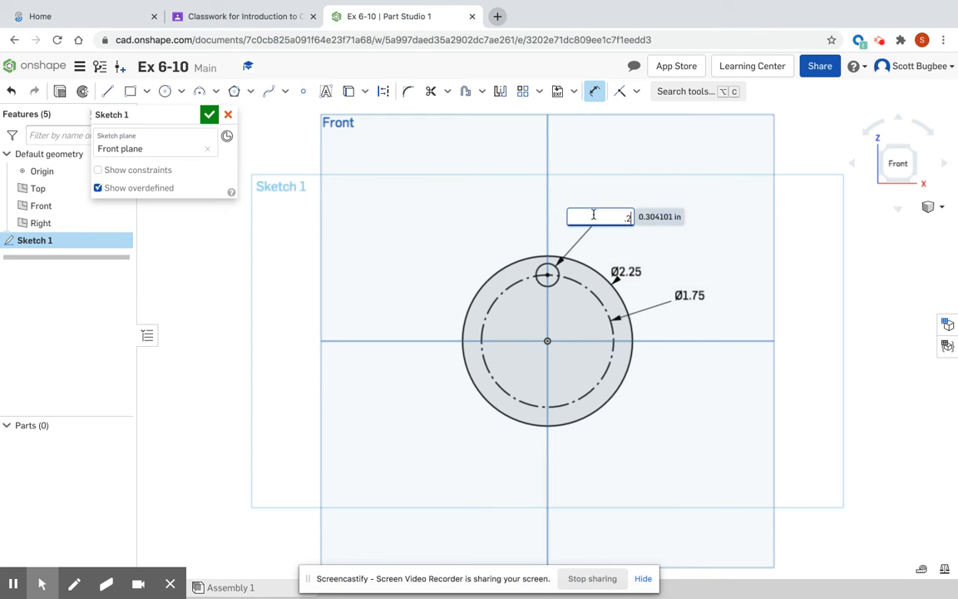
type(".2")
key("Return")
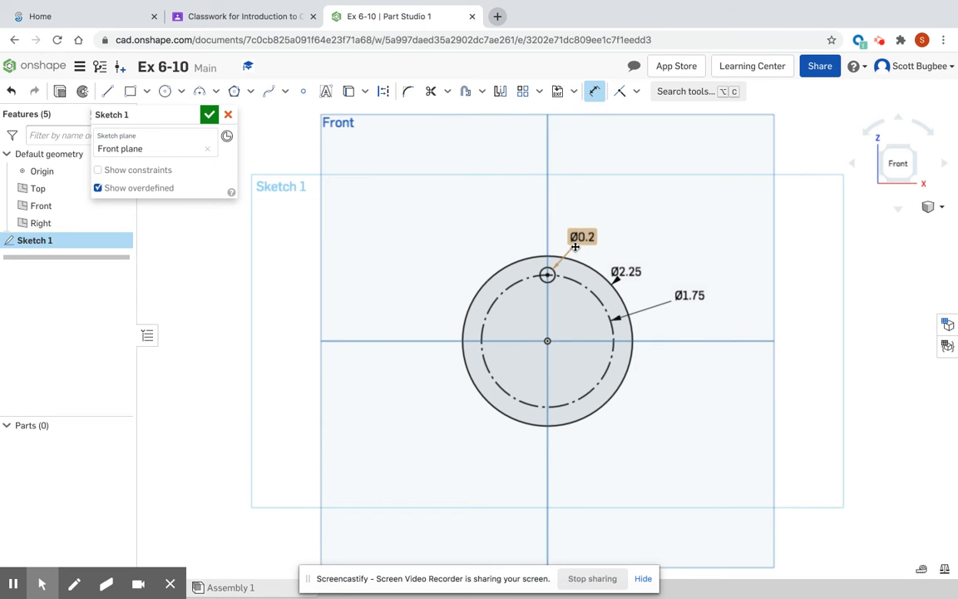
Create a circular sketch pattern of the small circle with three instances around the origin.
left_click(540, 92)
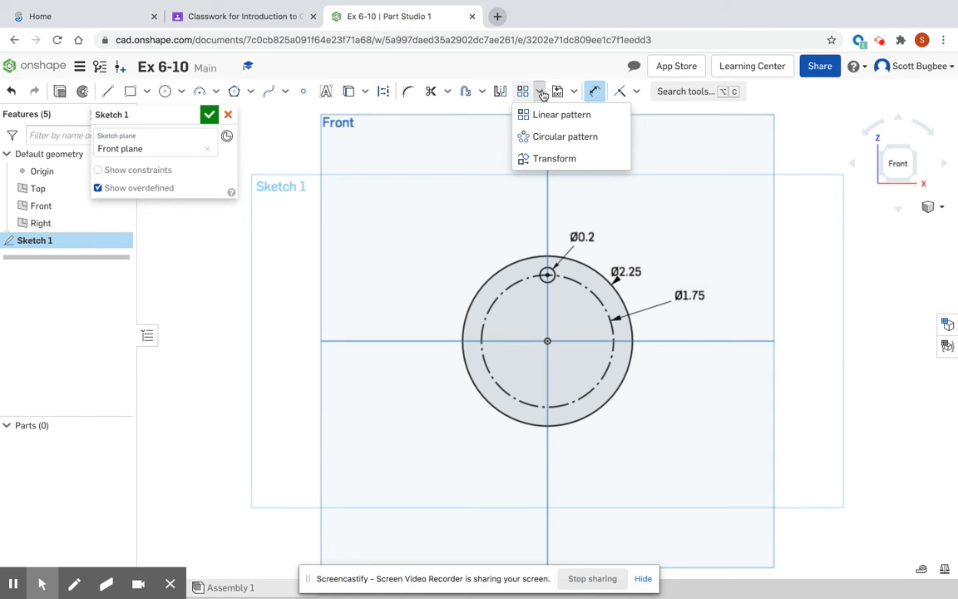
left_click(552, 136)
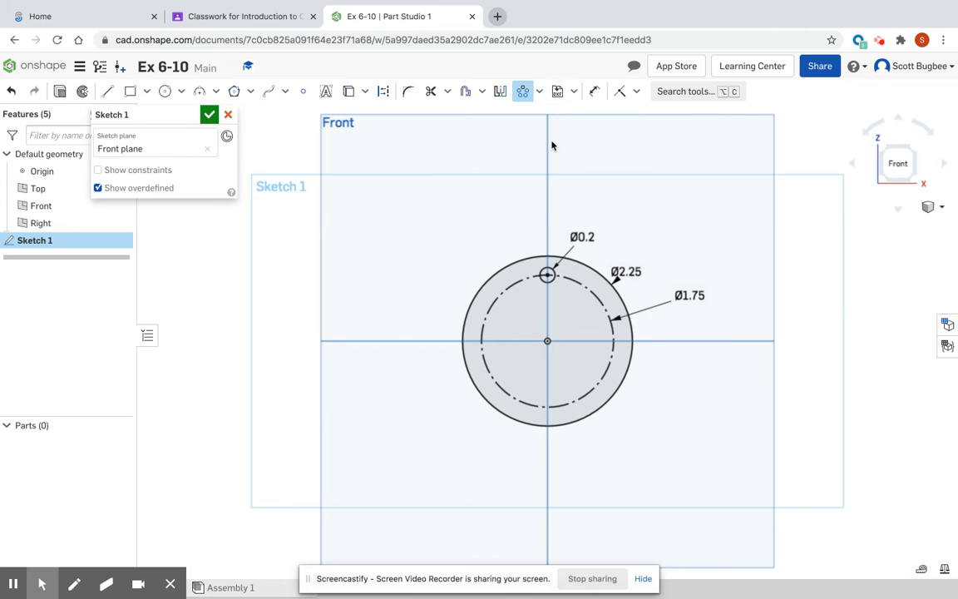
left_click(547, 274)
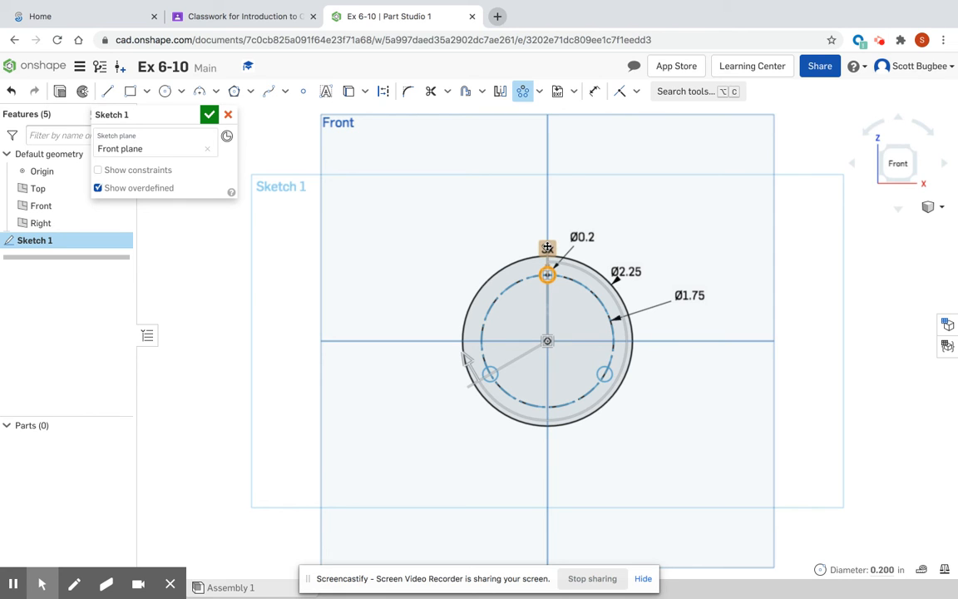
left_click(616, 246)
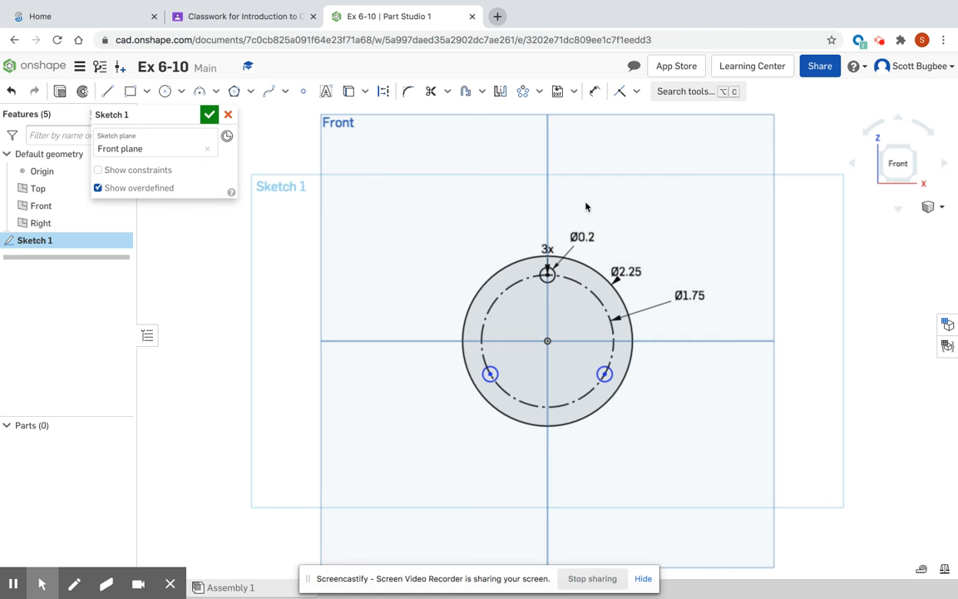
Make both patterned hole circles equal to the original 0.2 in circle and finish the sketch.
left_click(637, 92)
left_click(641, 270)
left_click(605, 374)
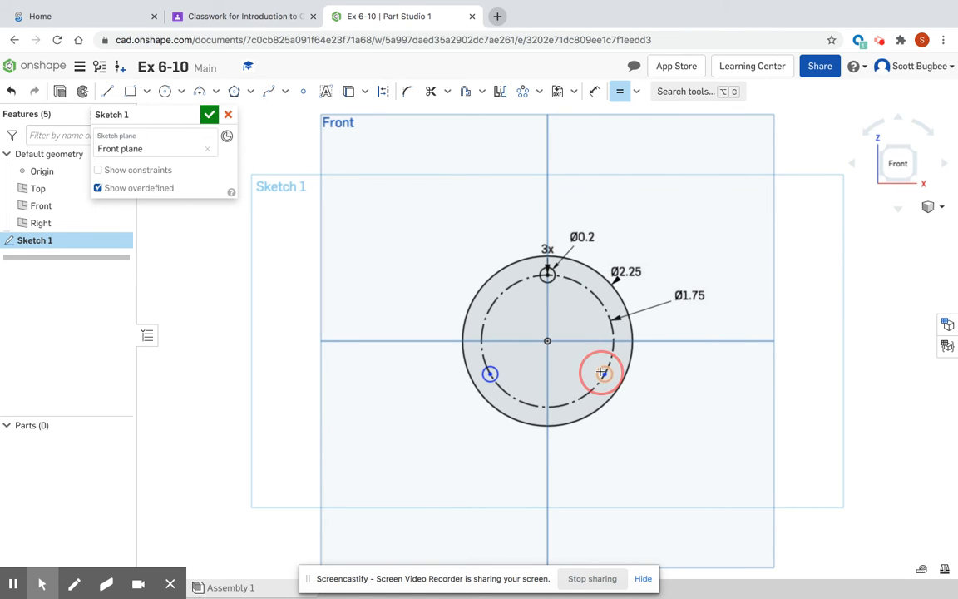
left_click(548, 279)
left_click(499, 373)
left_click(546, 280)
left_click(209, 115)
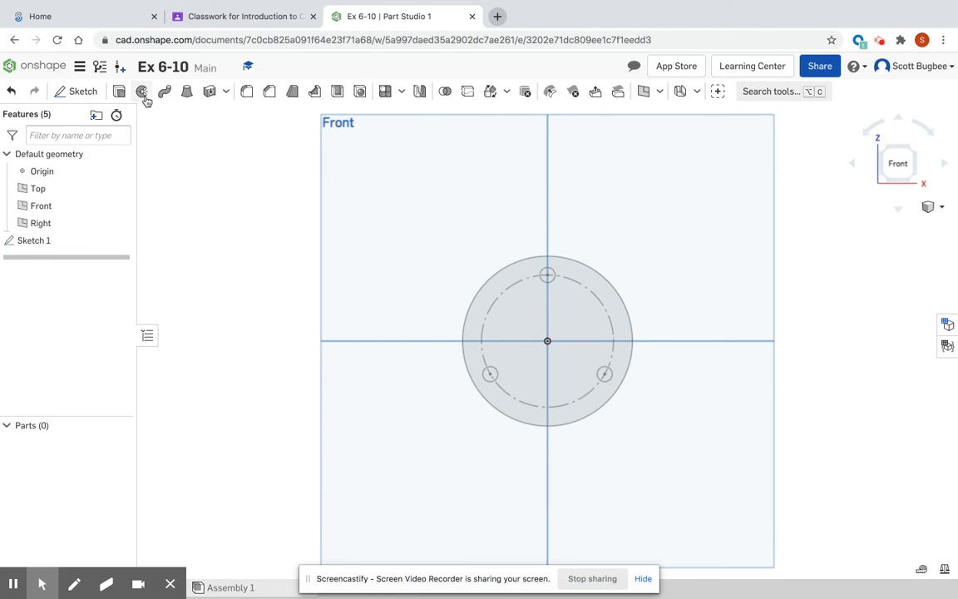
Extrude the disc region without its three holes as a new solid with a blind depth of 0.25 in.
left_click(121, 93)
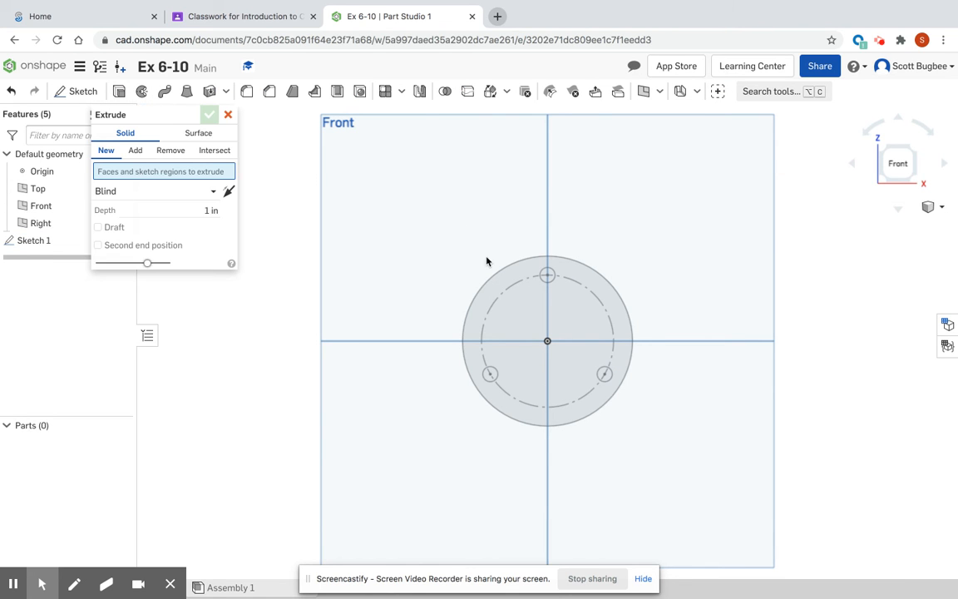
left_click(509, 282)
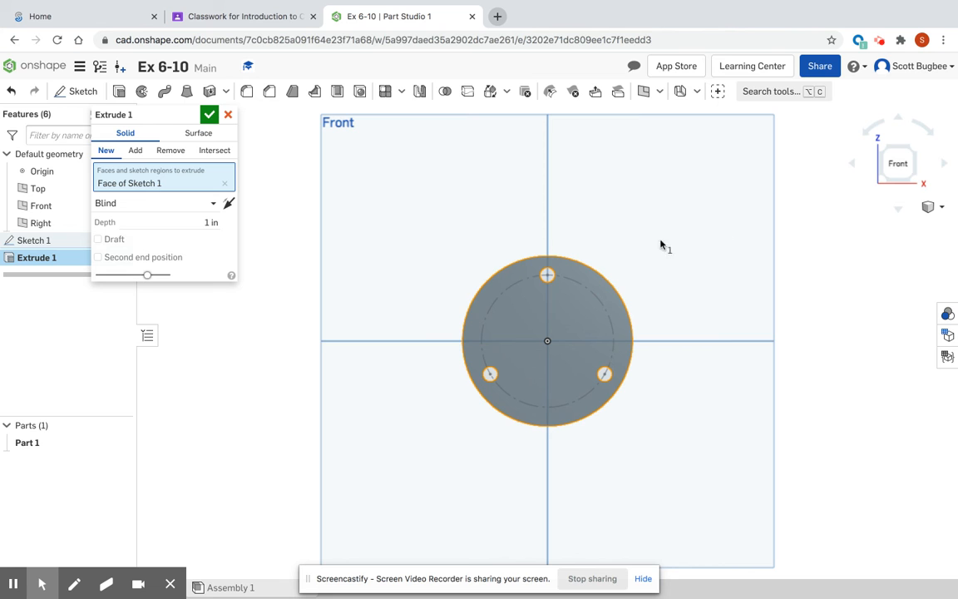
left_click(913, 153)
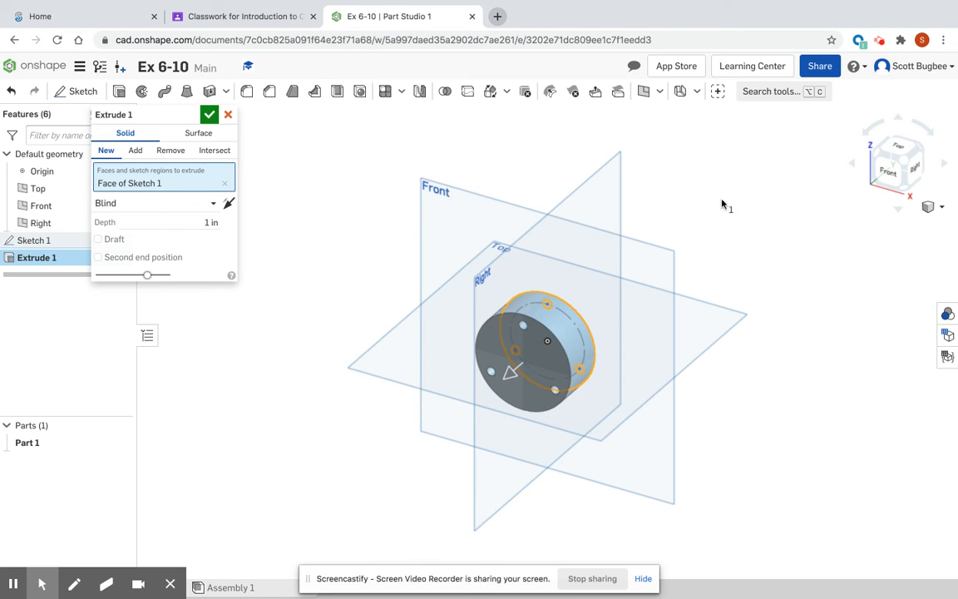
left_click(234, 225)
left_click(225, 223)
key("BackSpace")
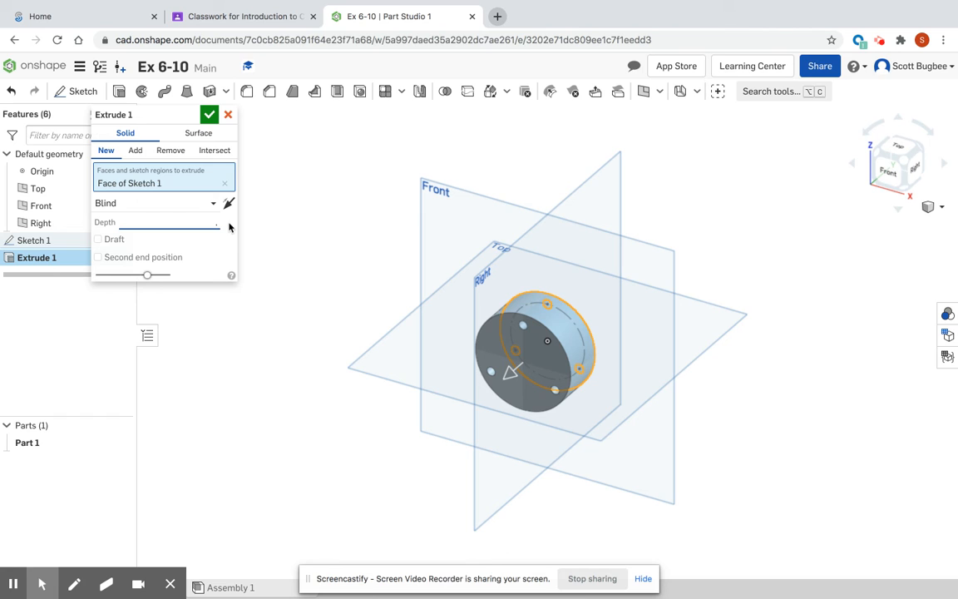
type(".25")
key("Return")
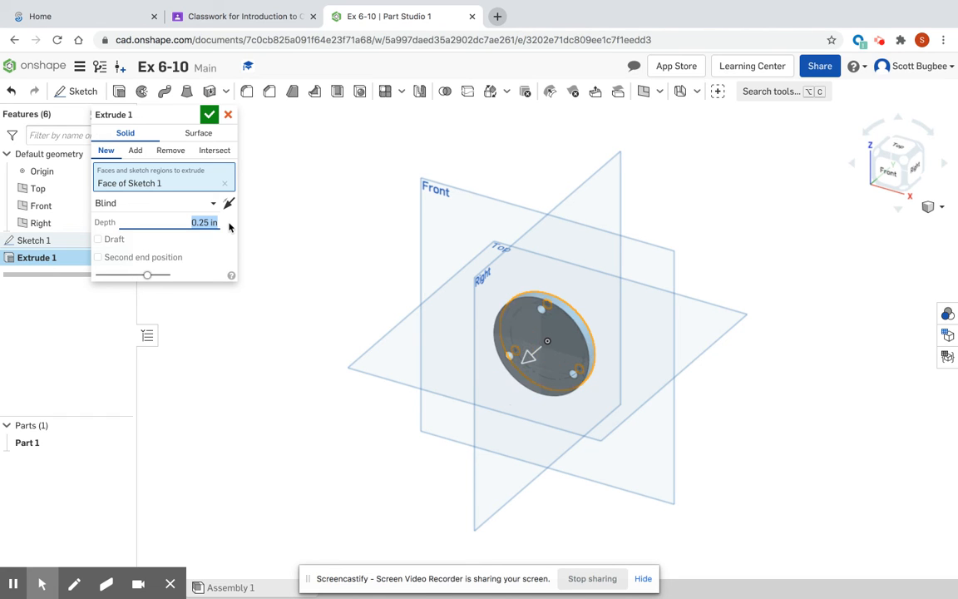
left_click(209, 116)
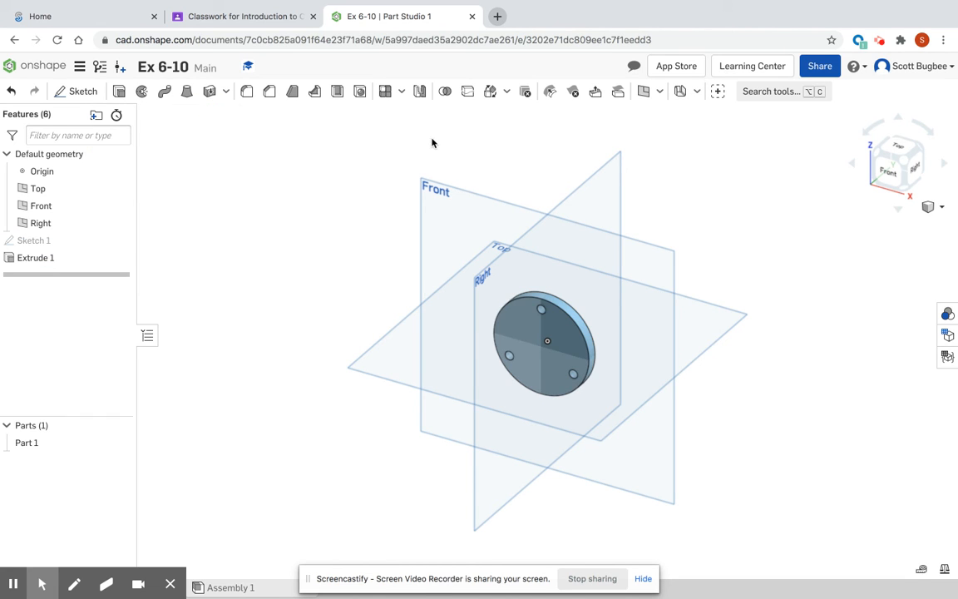
Start a sketch on the disc's front face and draw a circle about 1.165 in in diameter centred on the origin.
left_click(77, 90)
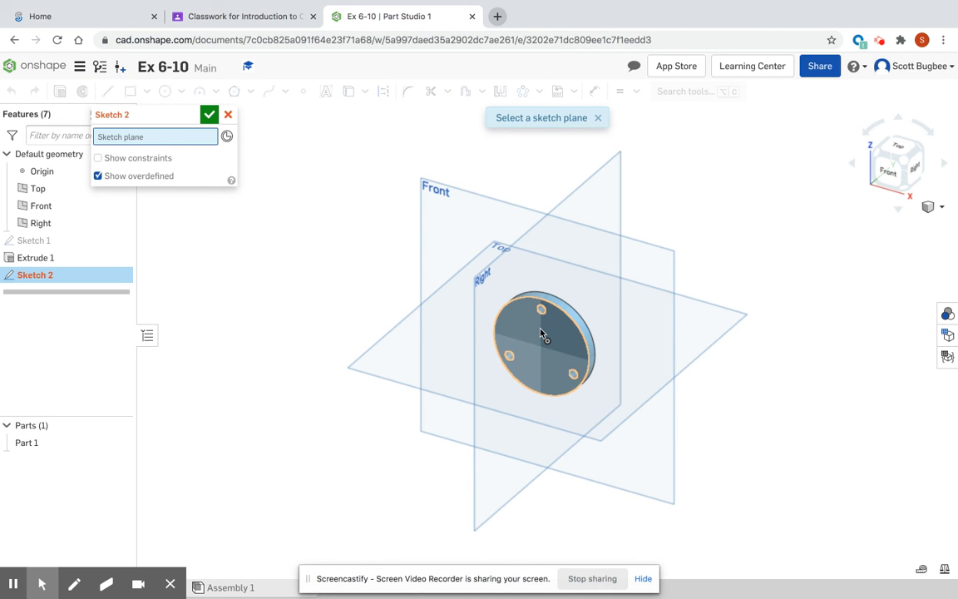
left_click(541, 333)
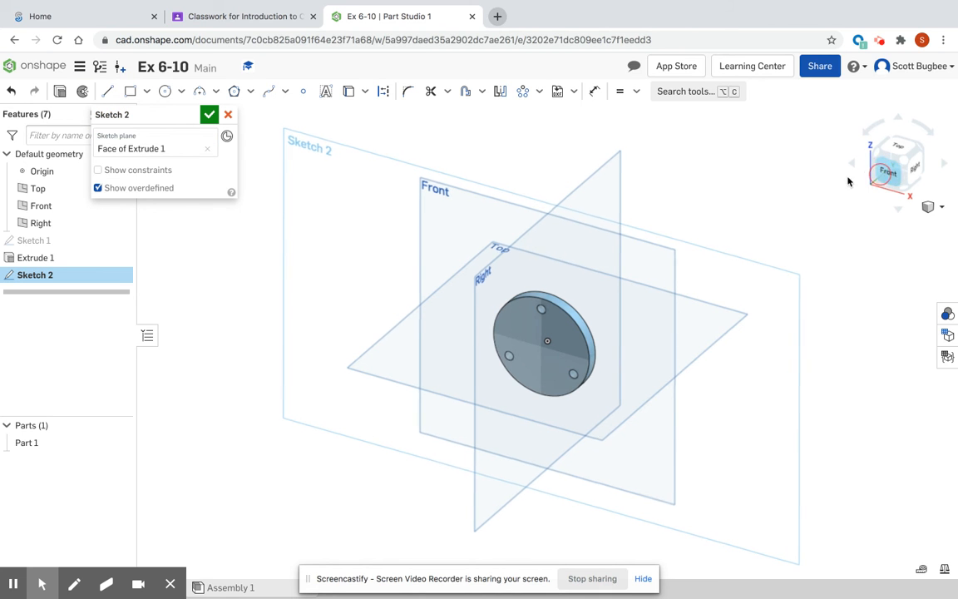
key("n")
left_click(165, 91)
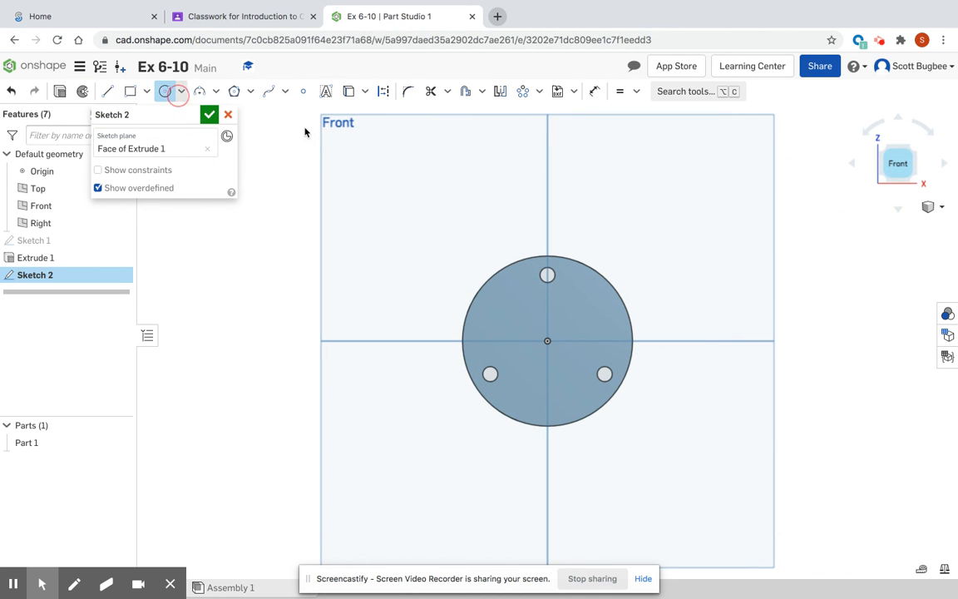
left_click(547, 341)
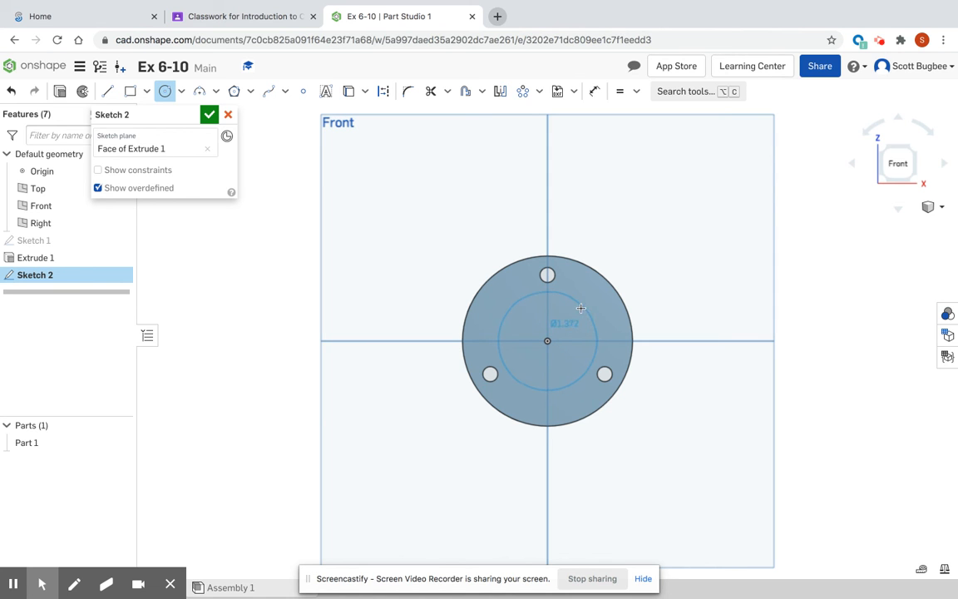
left_click(577, 312)
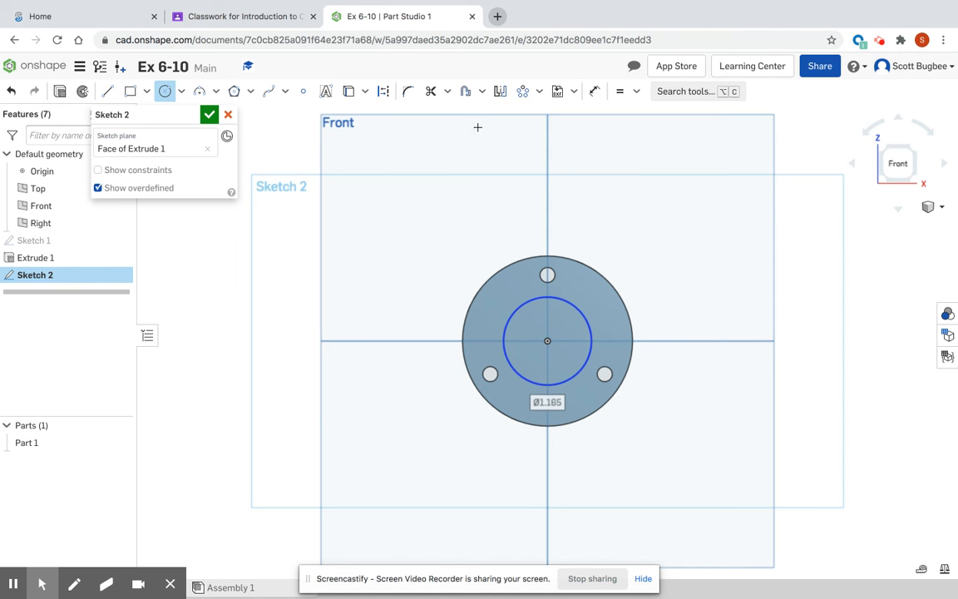
Check the hub diameter in the Exercise 6-10 drawing, dimension the central circle to 1.25 in and finish the sketch.
left_click(216, 18)
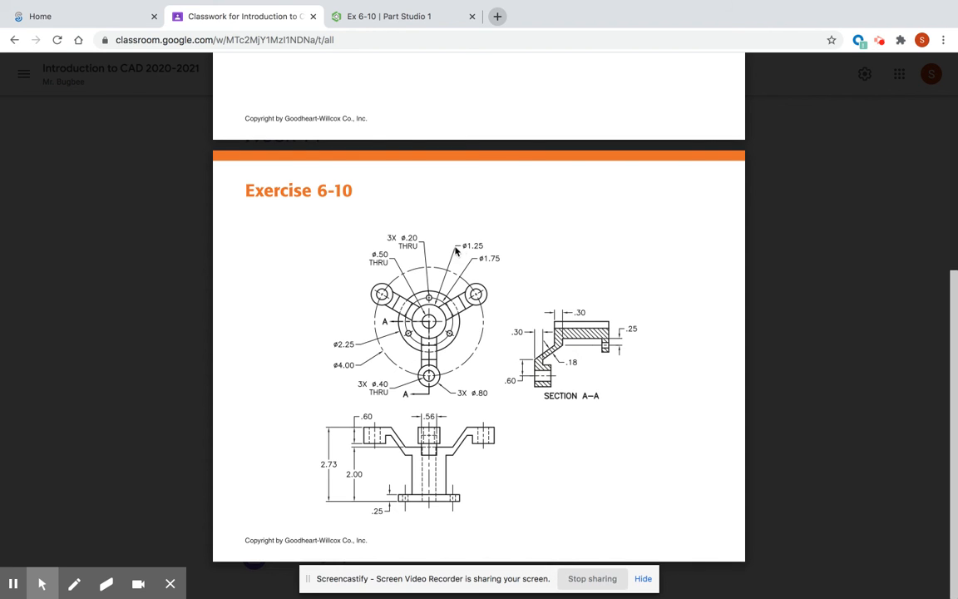
left_click(383, 16)
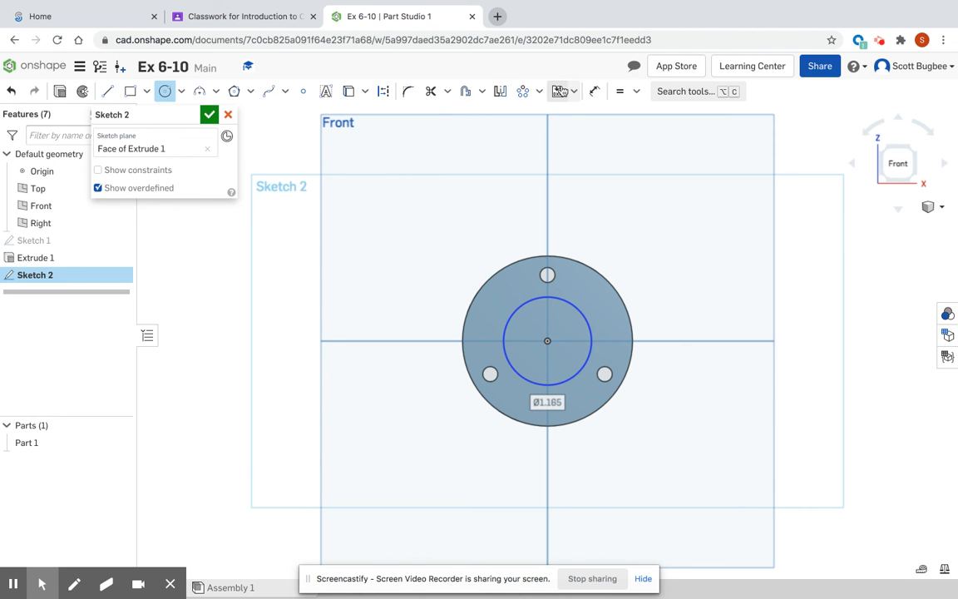
left_click(594, 91)
left_click(574, 302)
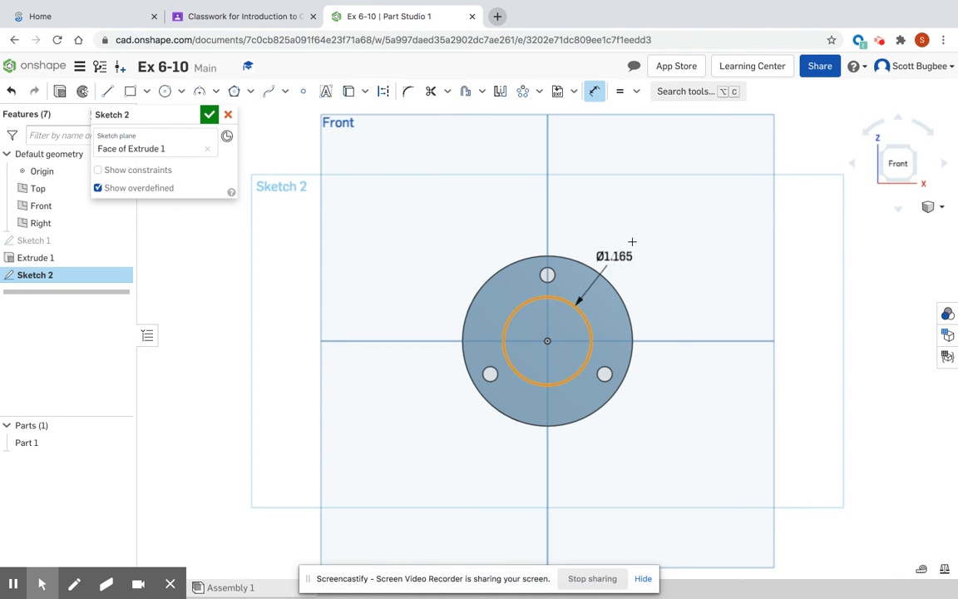
left_click(644, 236)
type("1")
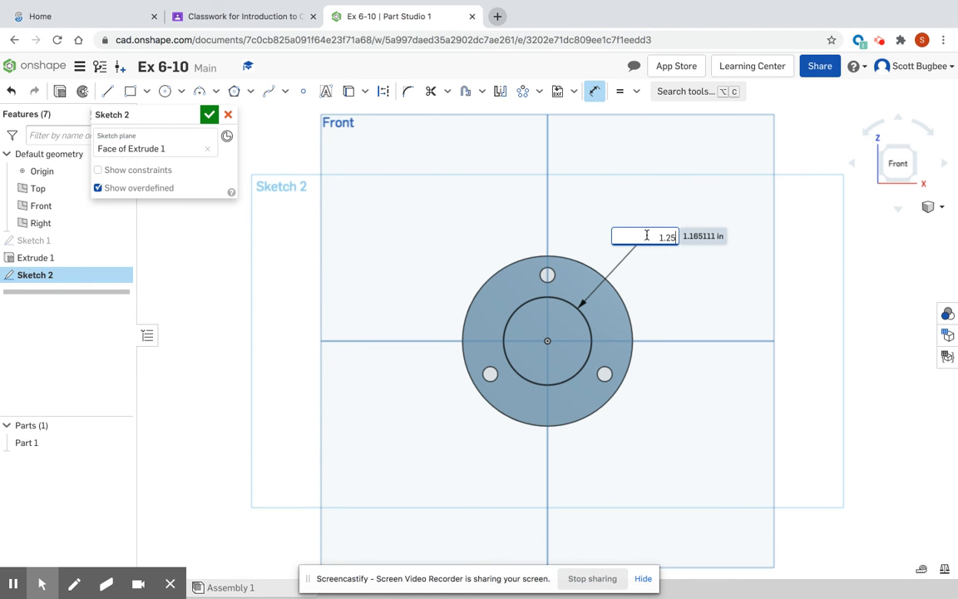
type(".25")
key("Return")
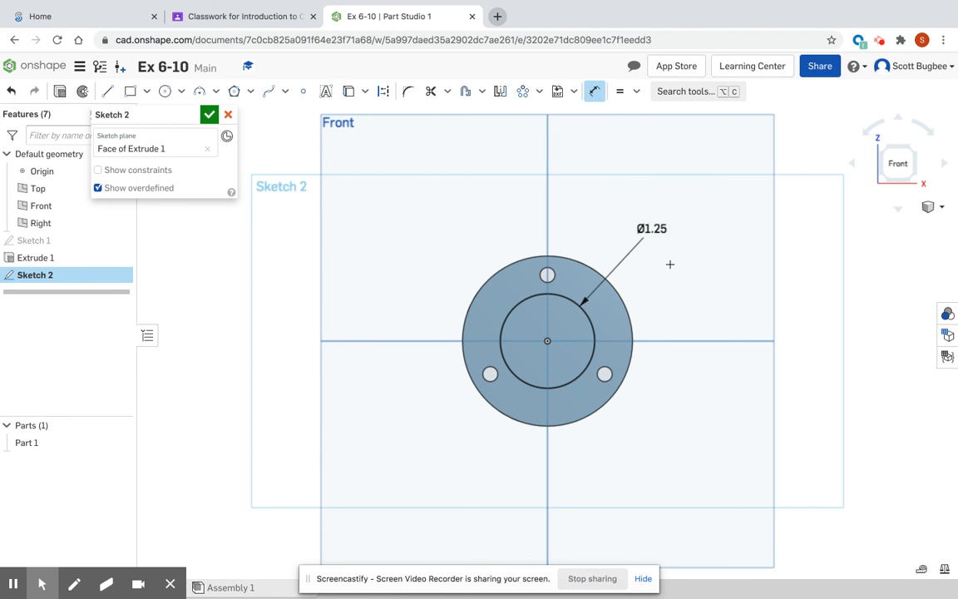
left_click(209, 114)
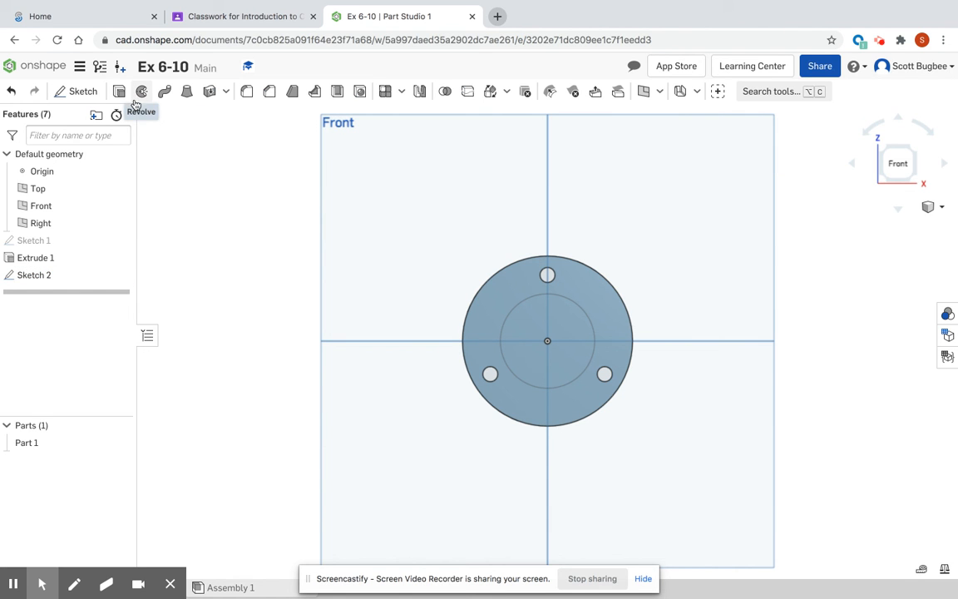
left_click(141, 91)
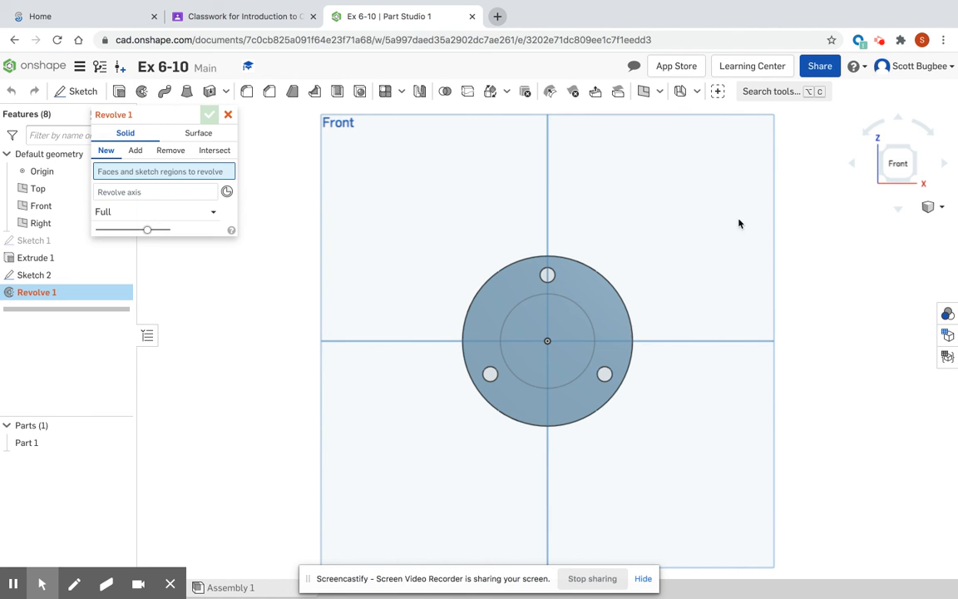
left_click_drag(897, 160, 845, 147)
left_click(873, 150)
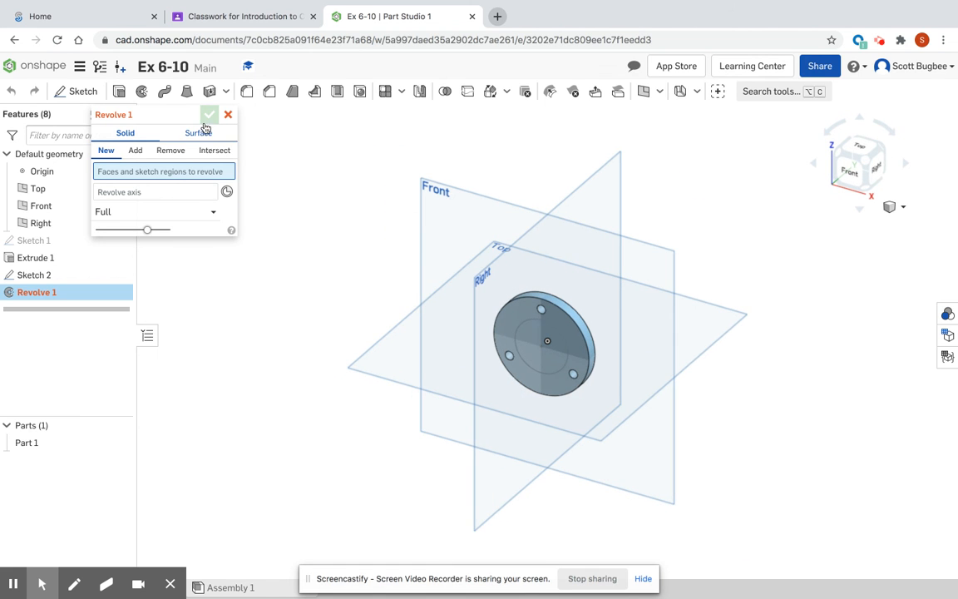
left_click(534, 354)
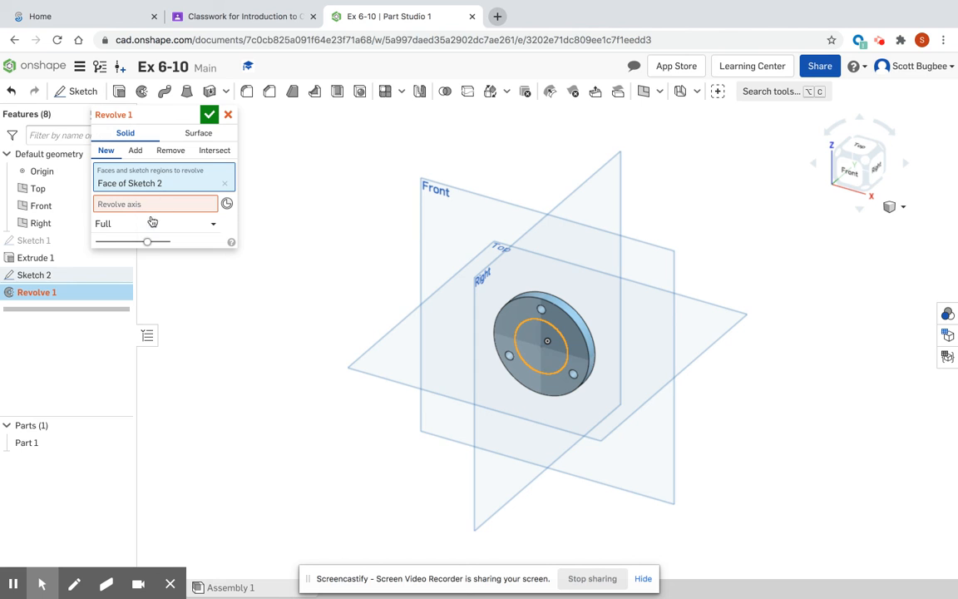
left_click(208, 114)
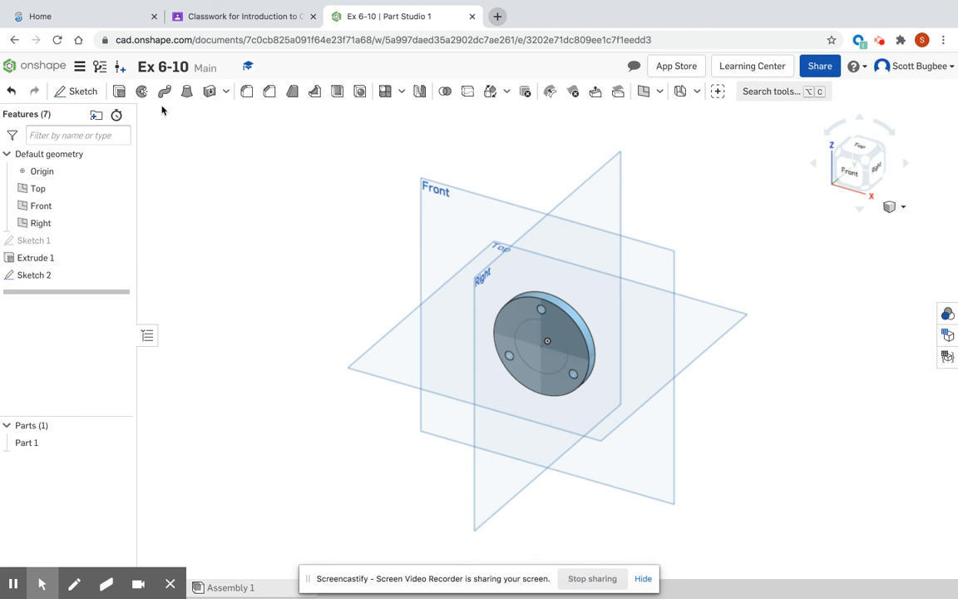
Extrude the 1.25 in circle to a blind depth of 1.75 in, adding it to the flange as the hub.
left_click(119, 91)
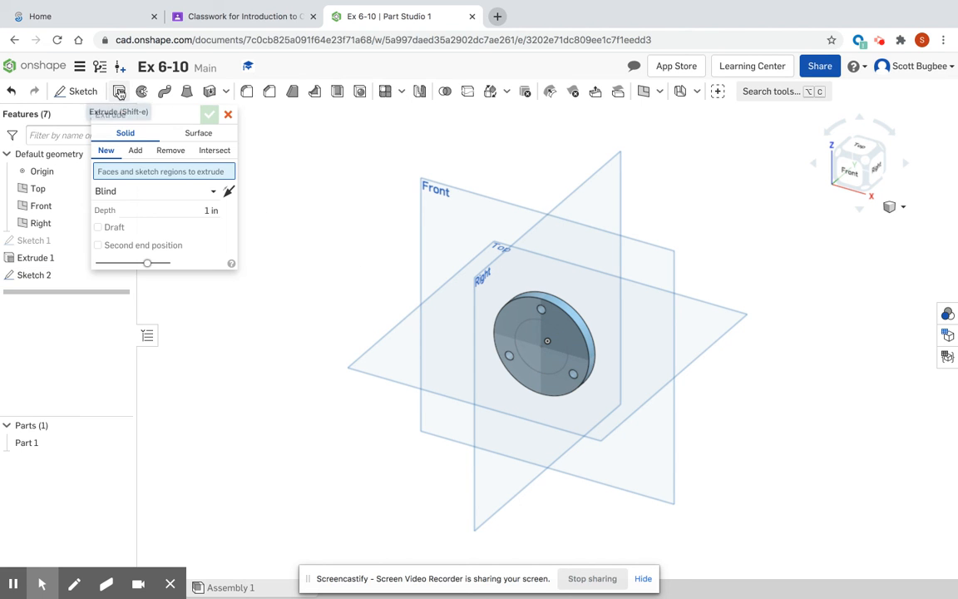
left_click(515, 329)
left_click(203, 223)
type("1")
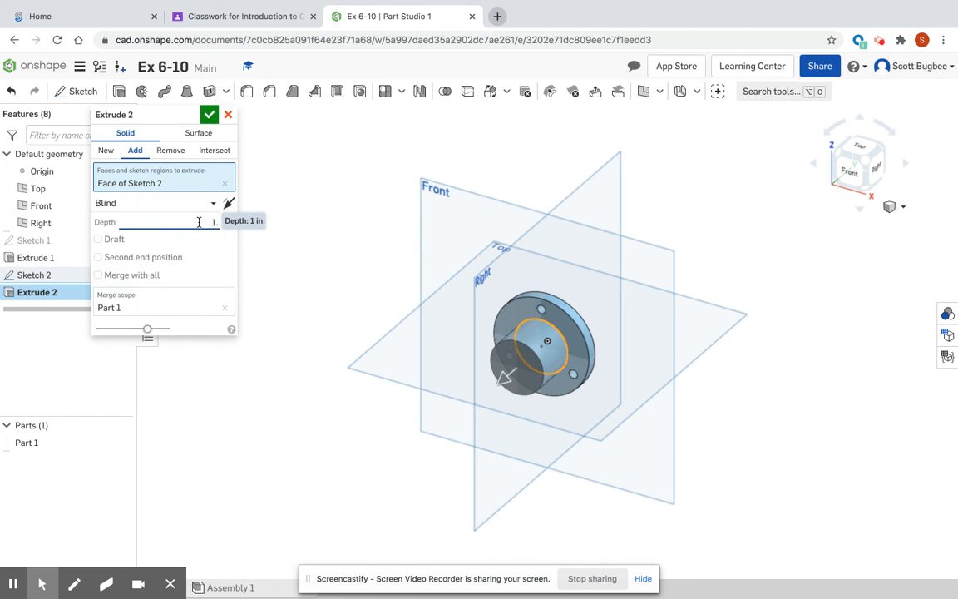
type(".75")
key("Return")
left_click(211, 117)
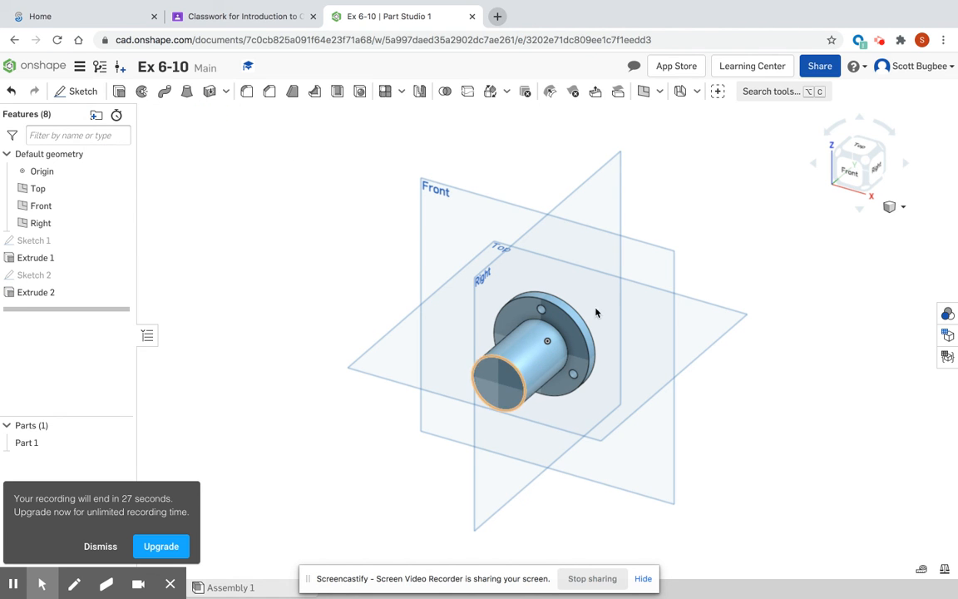
Start a sketch on the hub's front end face and draw a smaller circle inside it, centred on the origin.
left_click(850, 173)
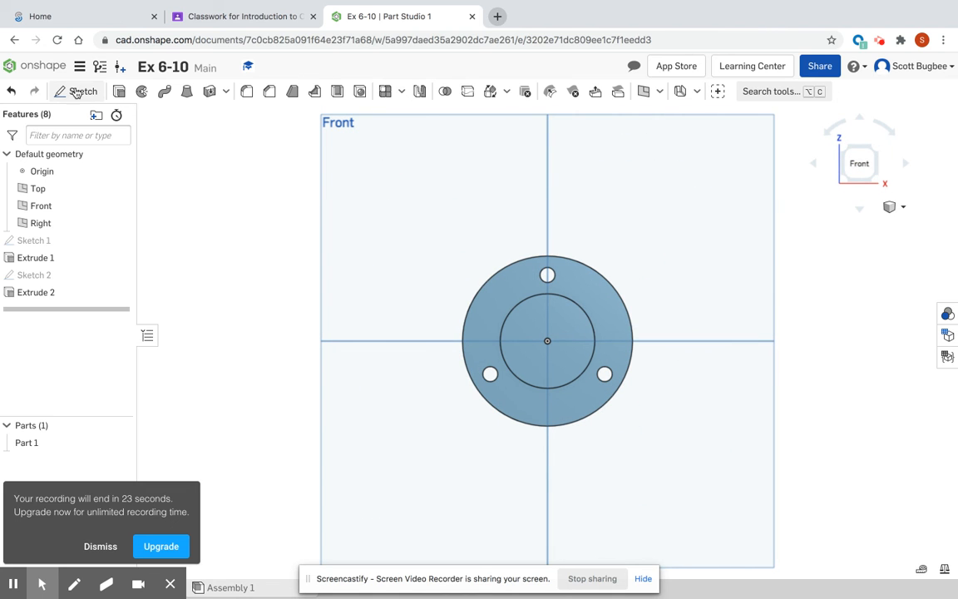
left_click(79, 90)
left_click(533, 327)
left_click(164, 91)
left_click(547, 341)
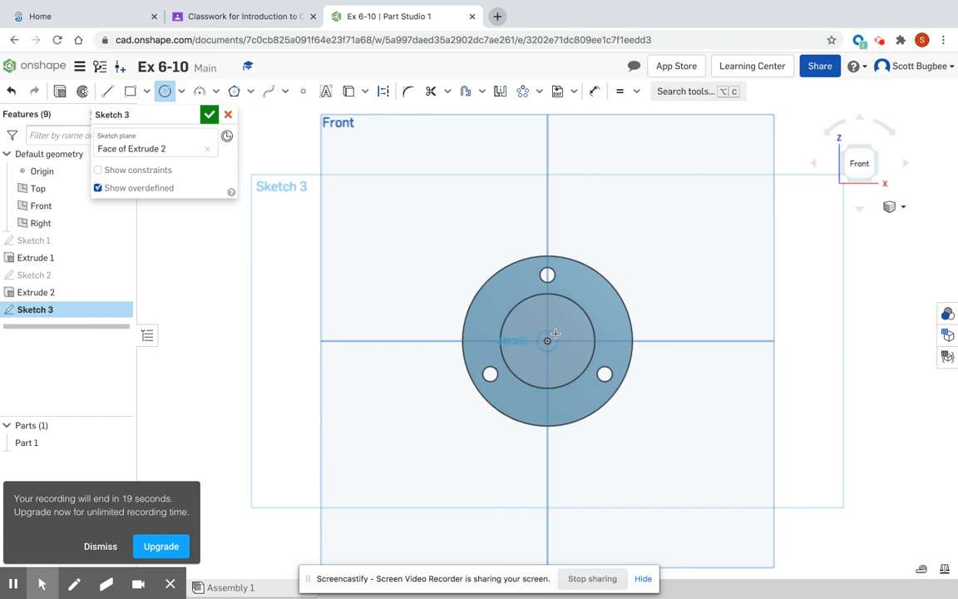
left_click(565, 325)
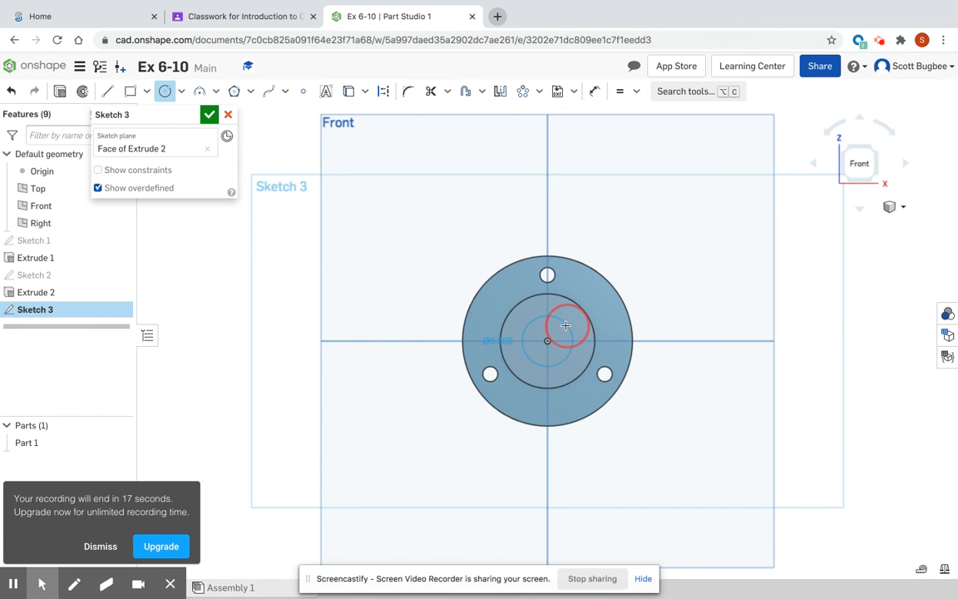